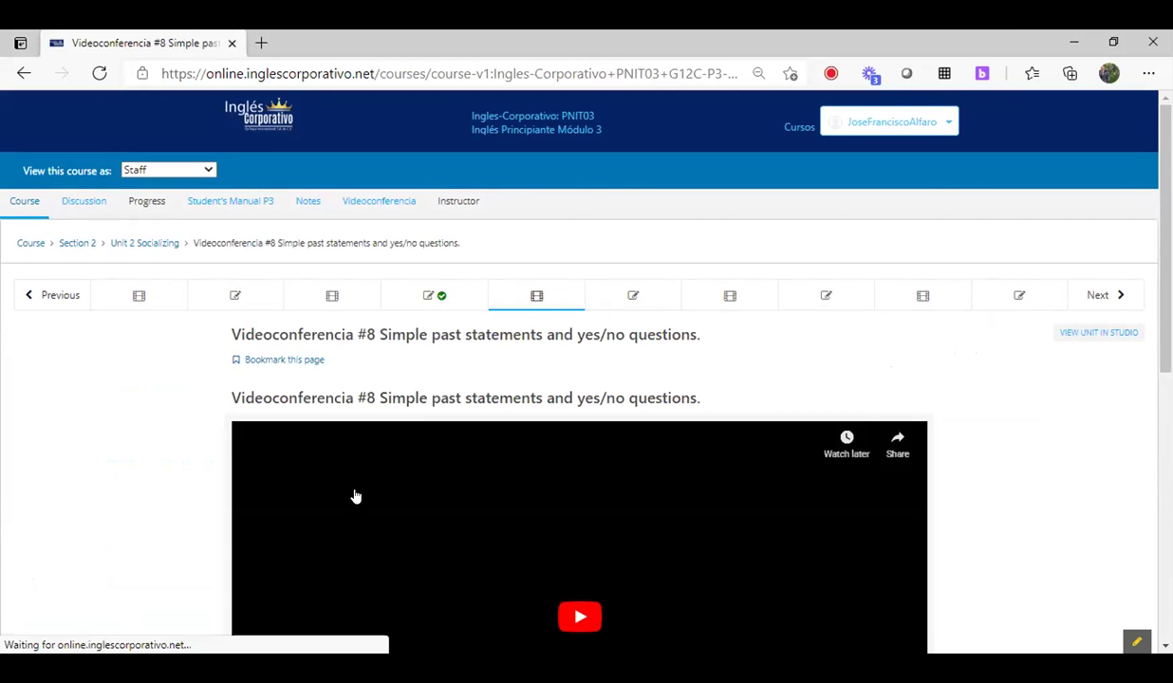
# Go back to the Tarea #7 exercise and bring its unanswered questions into view.
pyautogui.click(50, 297)
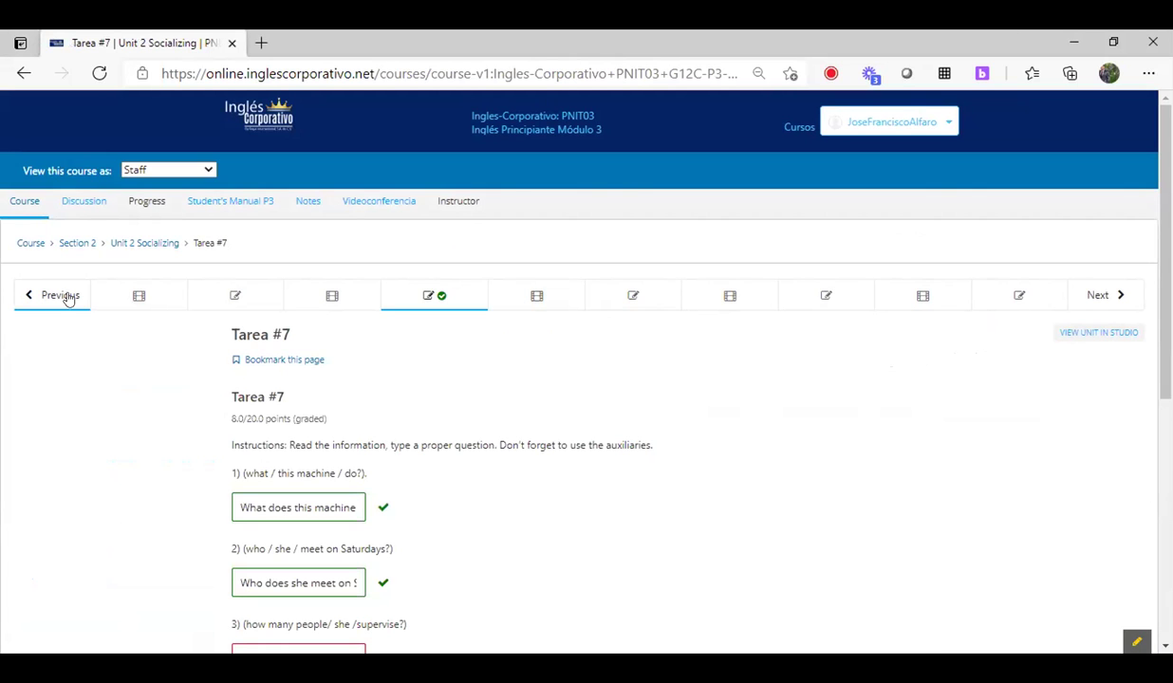
pyautogui.scroll(-2, 459, 494)
pyautogui.scroll(-2, 458, 495)
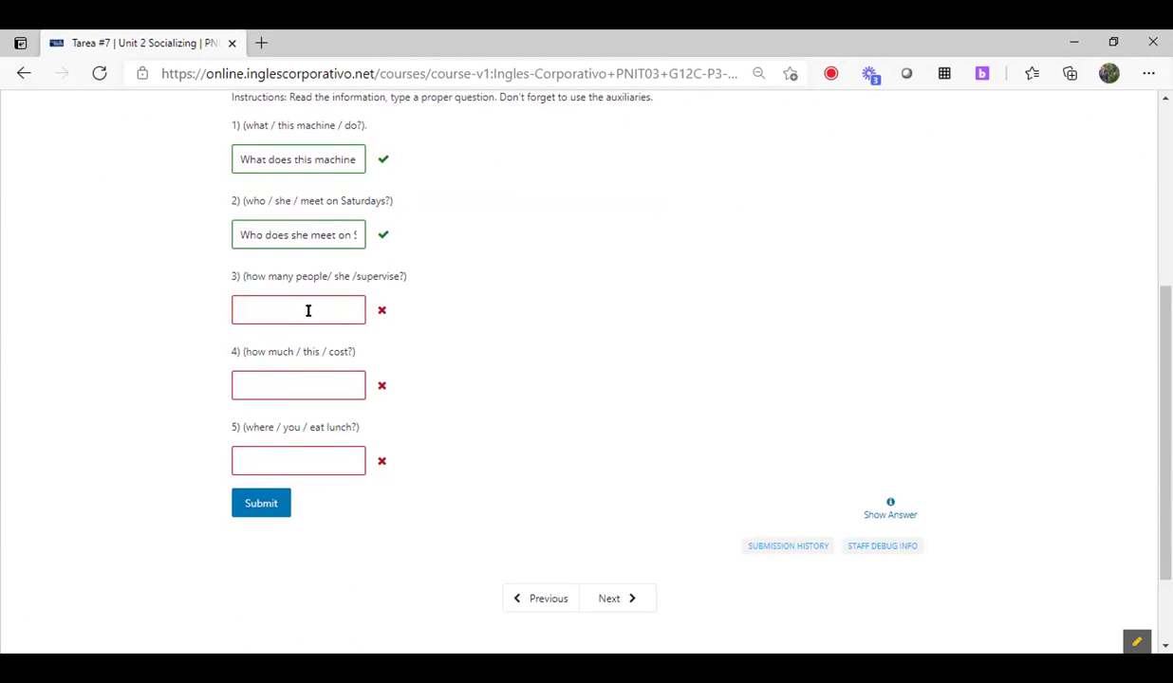
# Answer question 4 of Tarea #7 with "How much does this cost?".
pyautogui.click(311, 309)
pyautogui.click(298, 379)
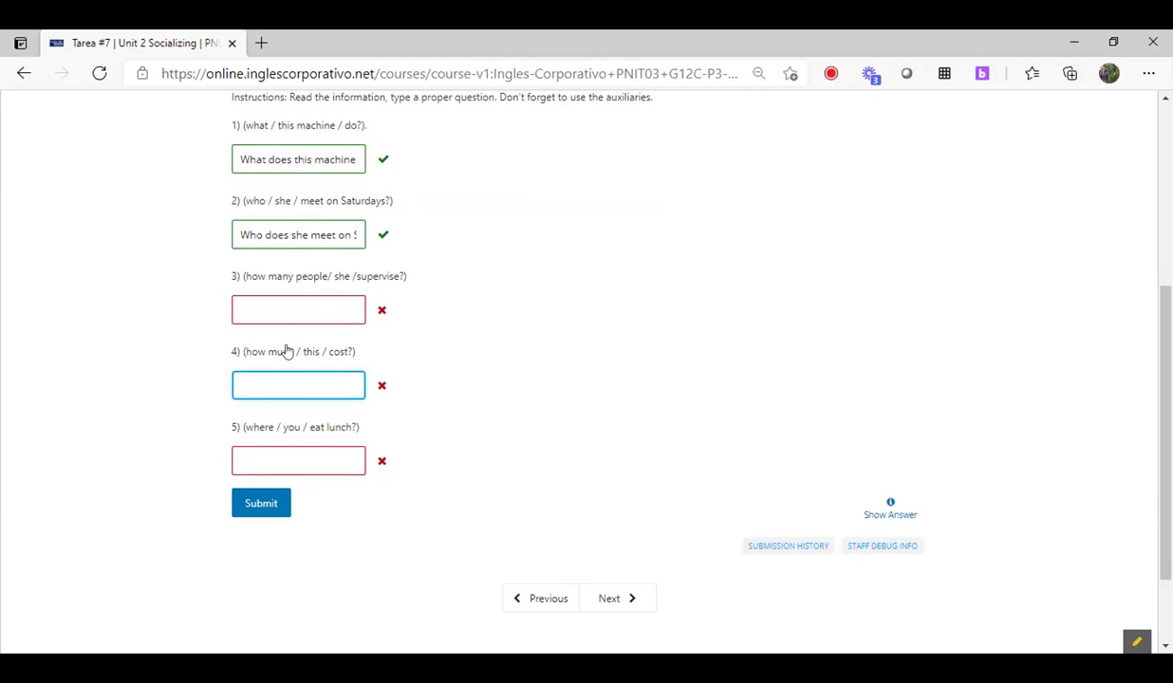
pyautogui.write('How much')
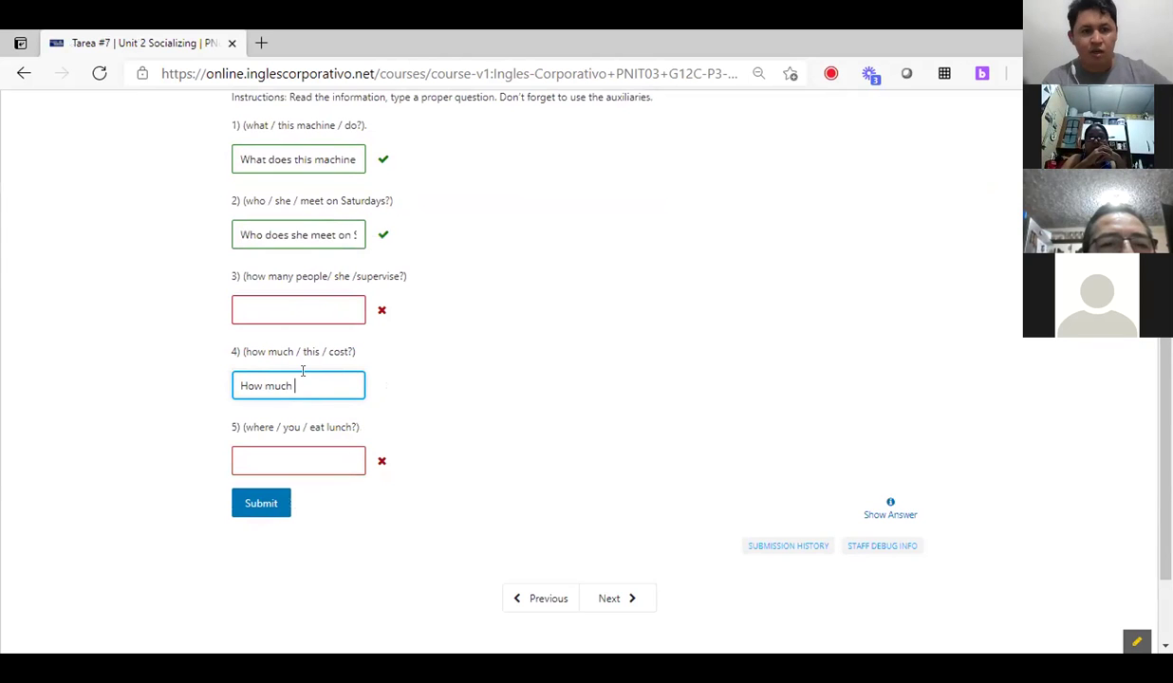
pyautogui.write('does this')
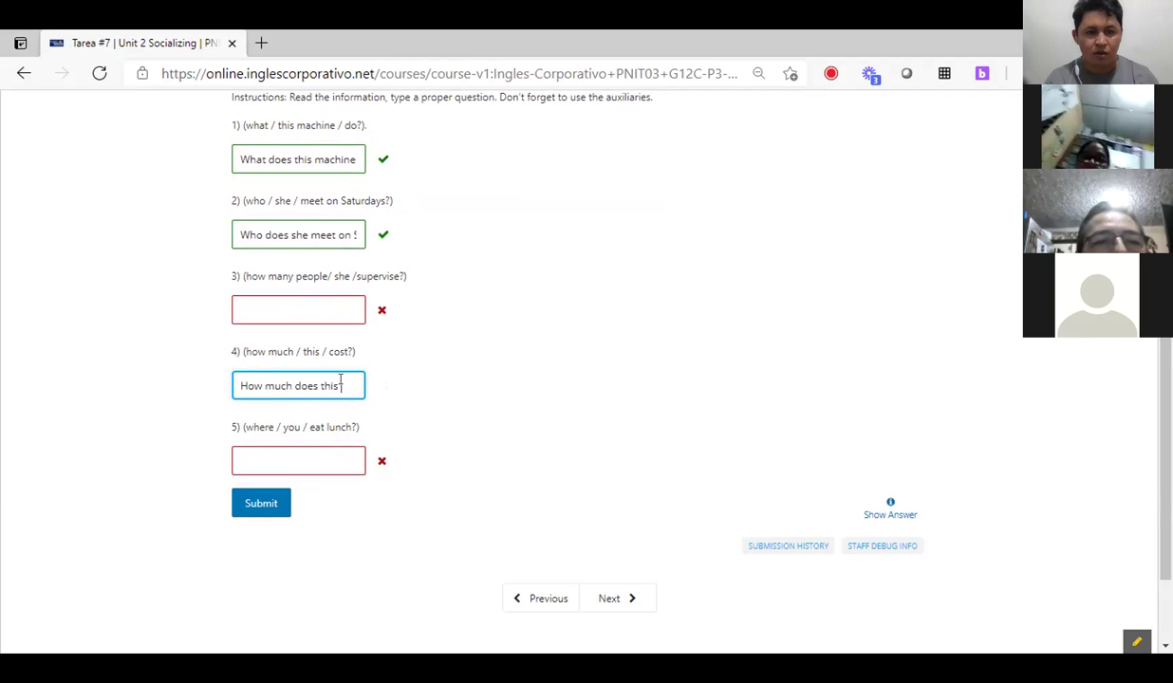
pyautogui.write('cost')
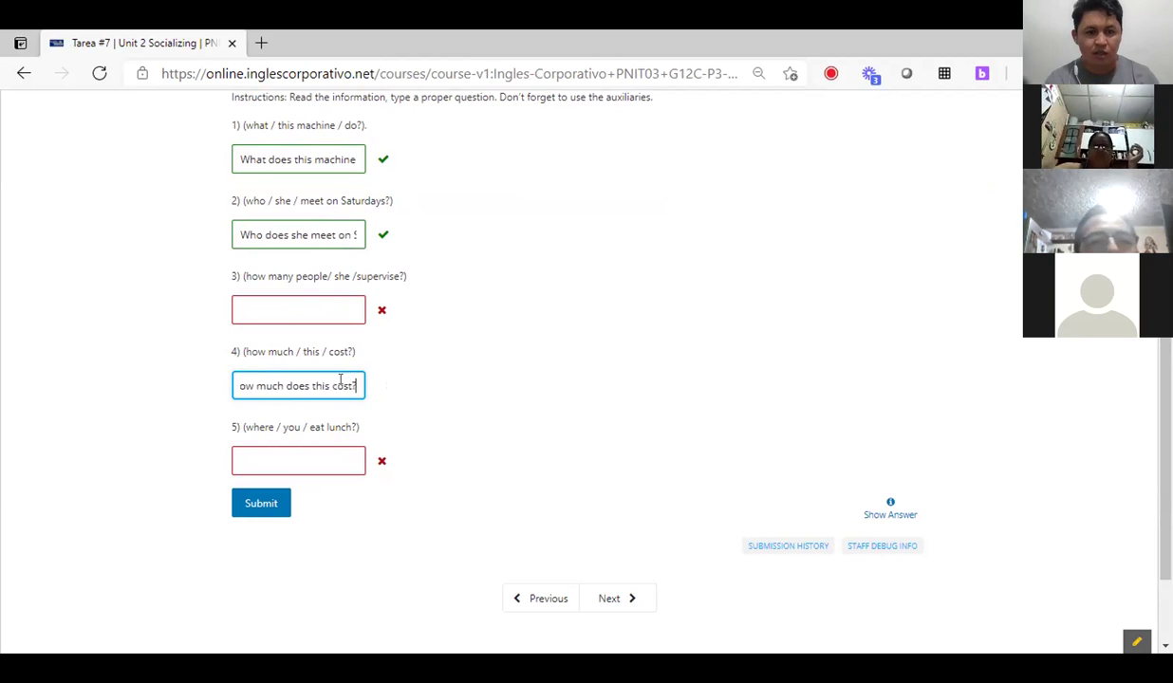
# Fill in the answer to question 5 as "Where do you eat lunch".
pyautogui.click(313, 456)
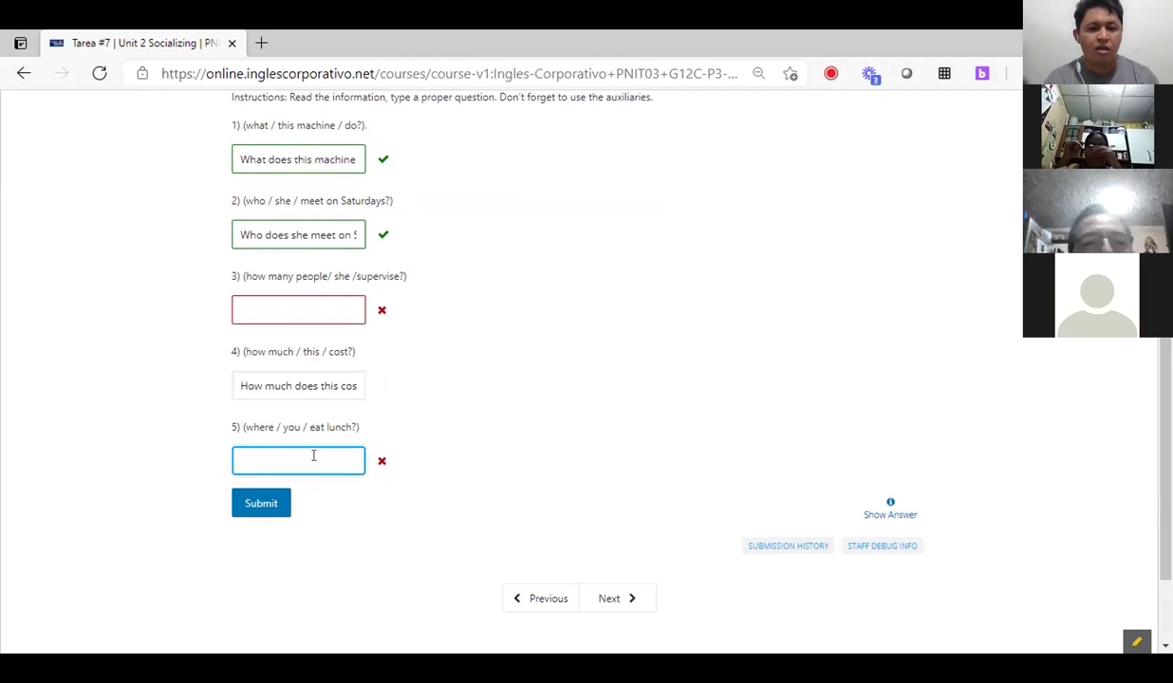
pyautogui.write('Where')
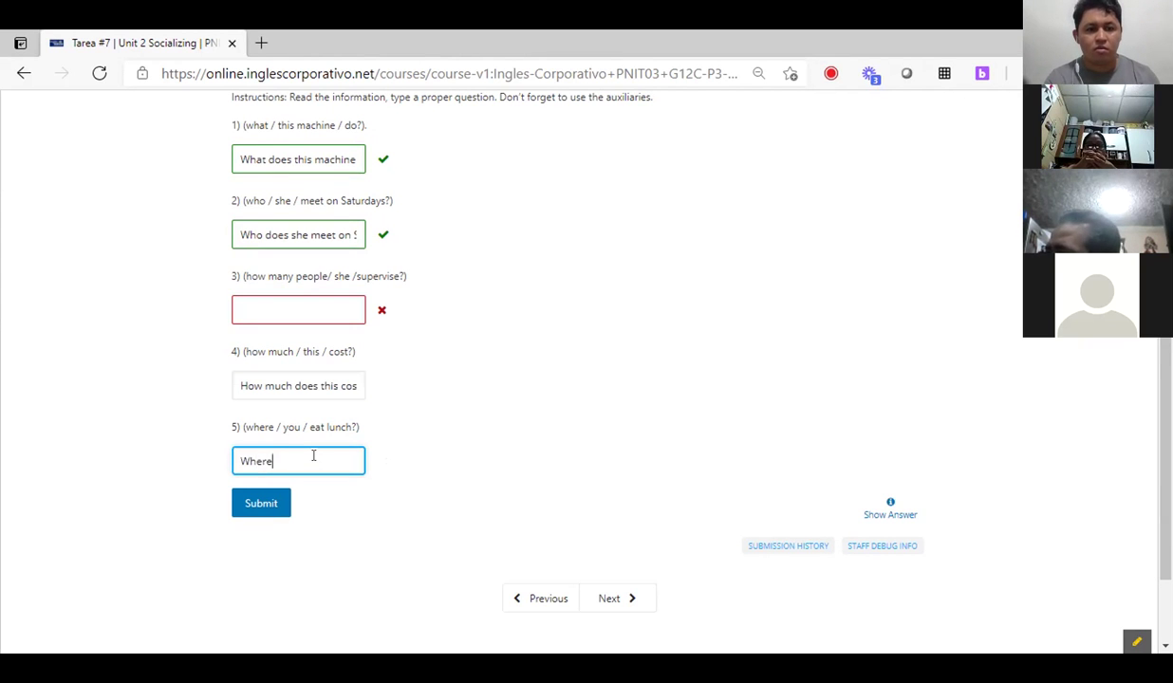
pyautogui.write(' do you')
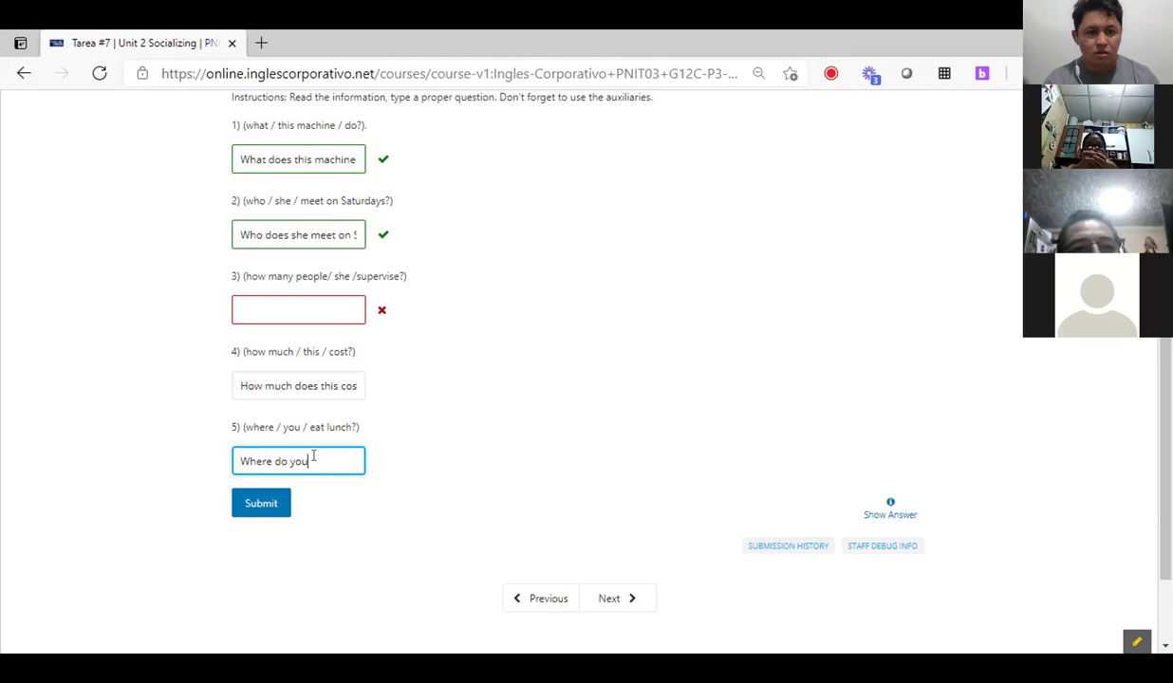
pyautogui.write(' eat lunch')
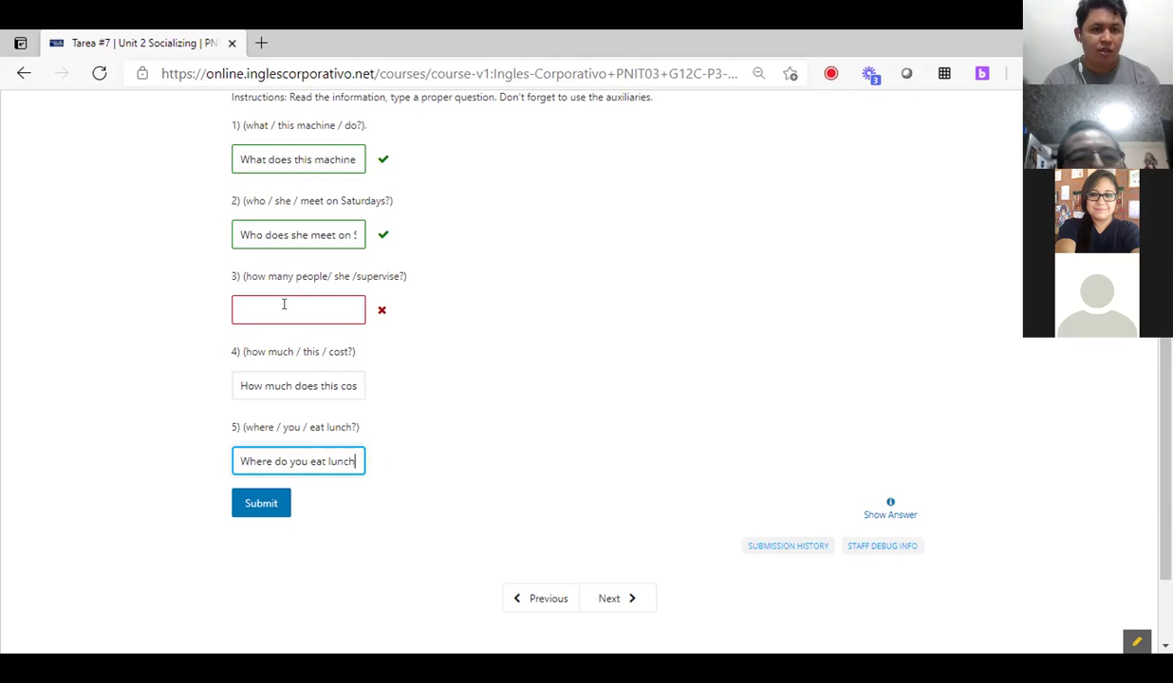
# Answer question 3 with "How many people does she supervize?" and submit the exercise.
pyautogui.click(283, 303)
pyautogui.write('How many people does')
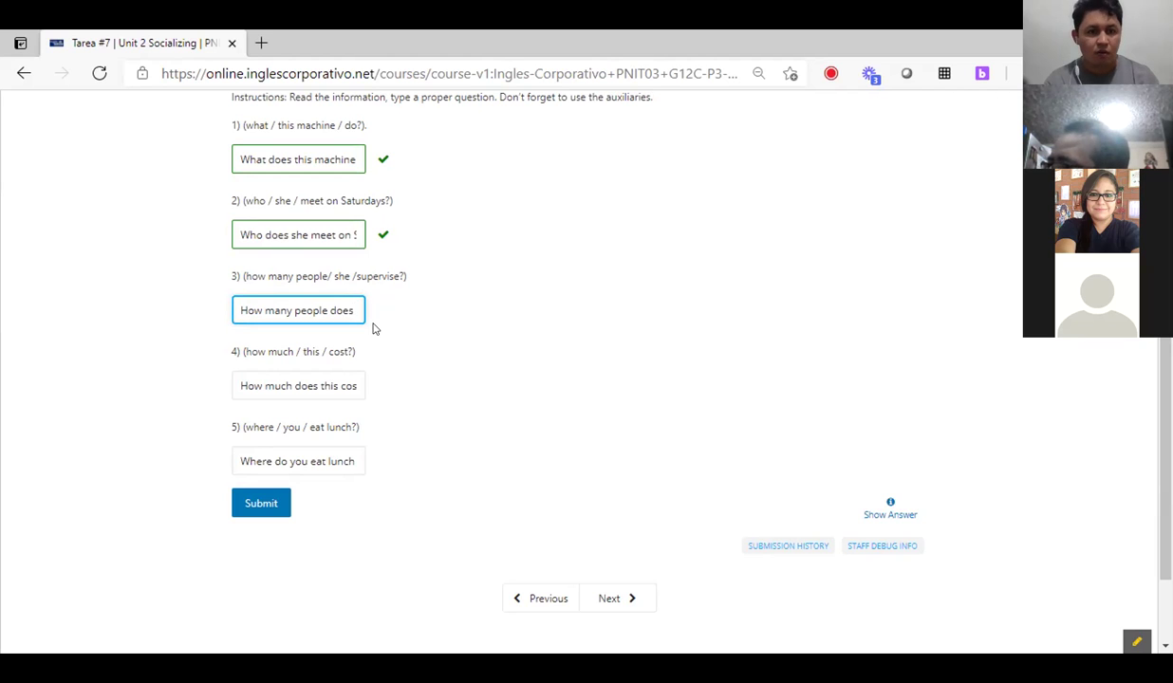
pyautogui.write('he super')
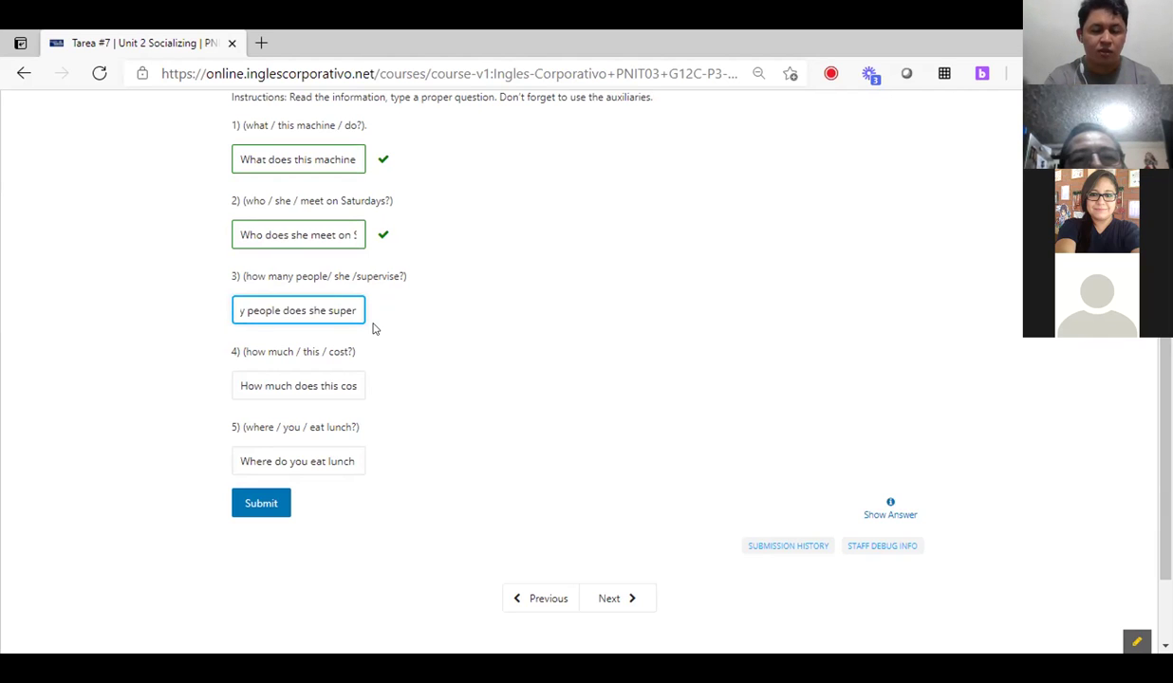
pyautogui.write('vise?')
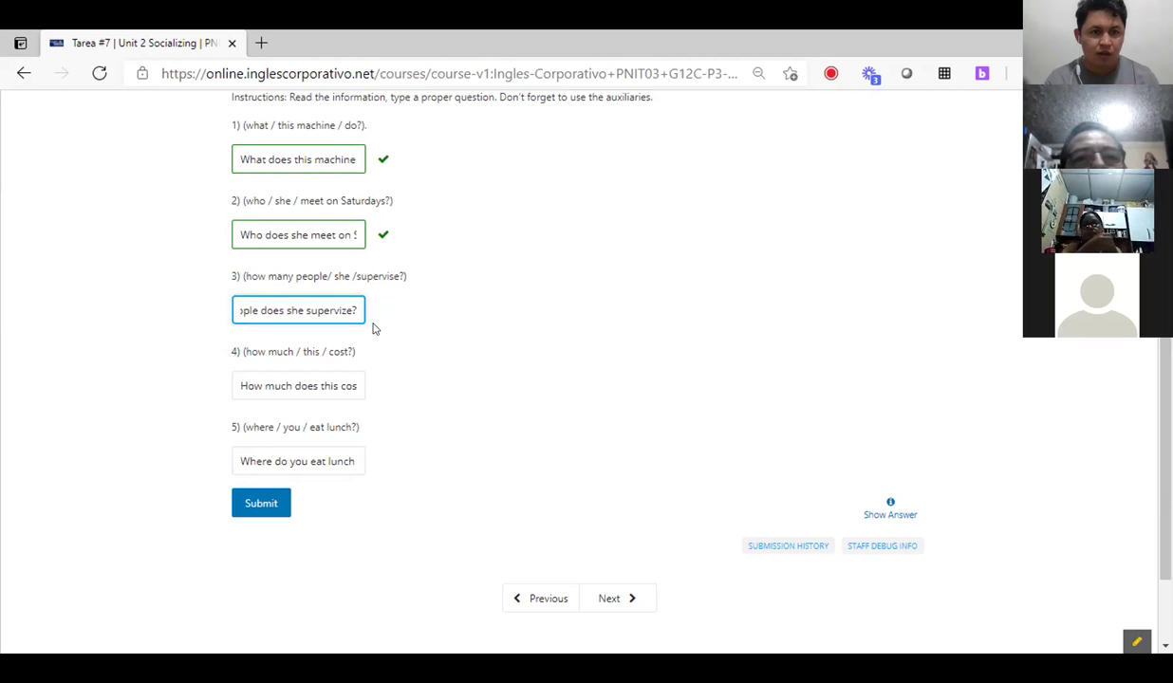
pyautogui.click(264, 504)
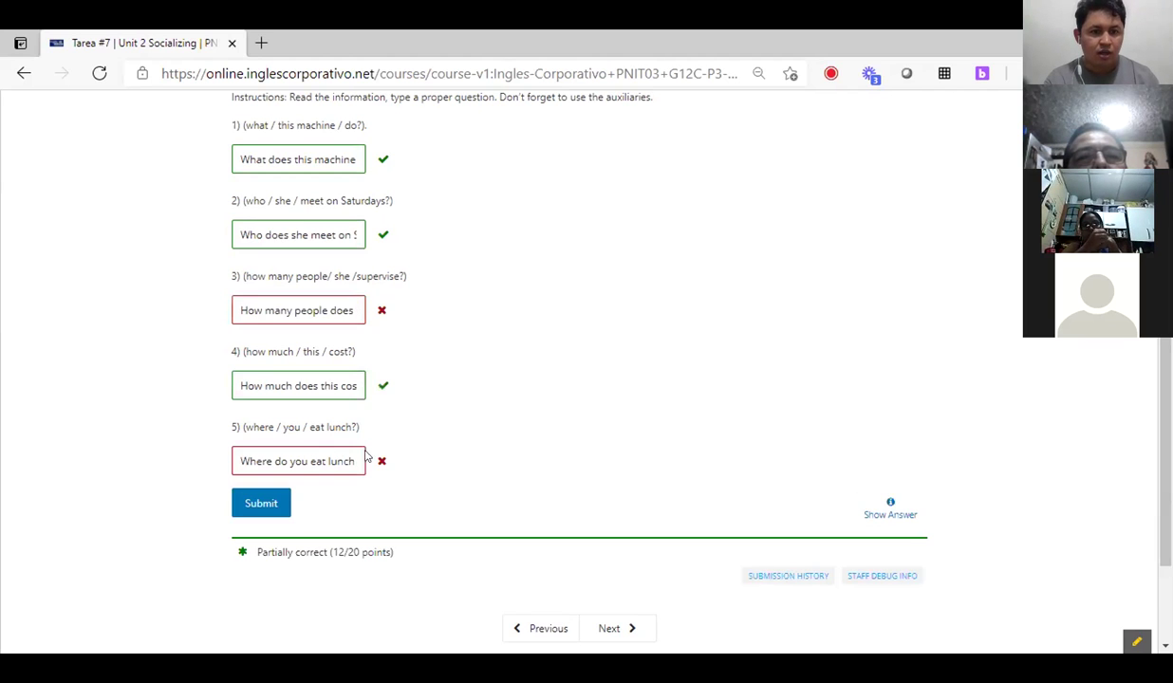
# Add a question mark to the end of answer 5 and resubmit the exercise.
pyautogui.click(354, 461)
pyautogui.write('?')
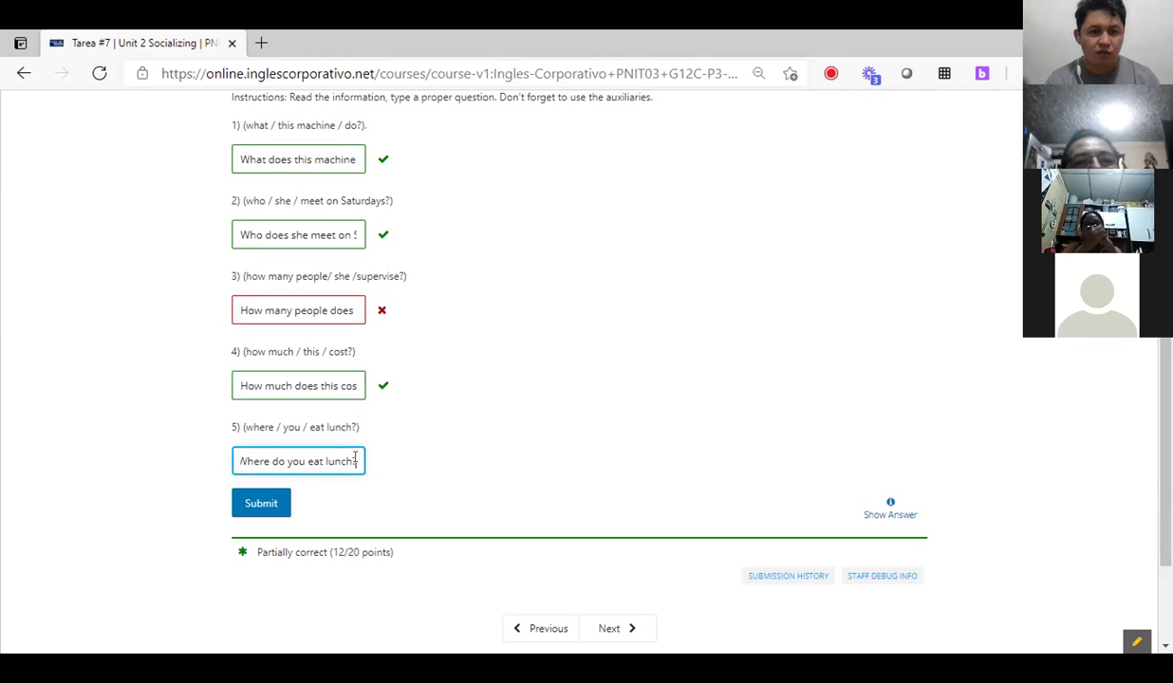
pyautogui.click(258, 508)
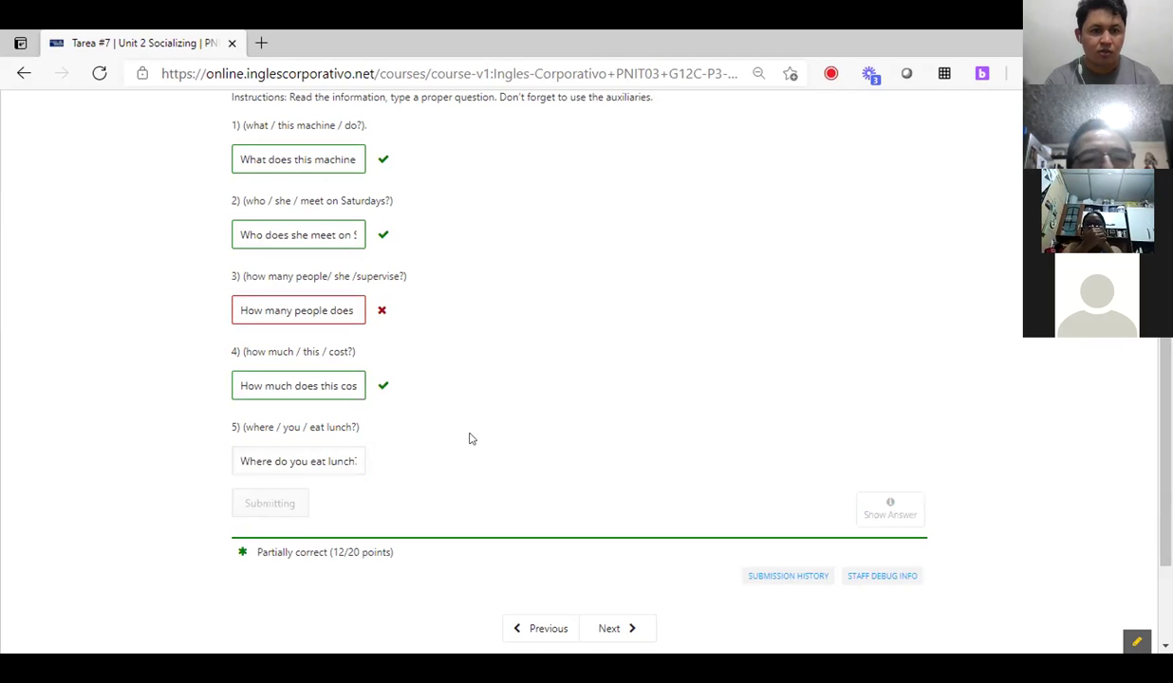
# Correct the misspelled verb in answer 3 to "supervise" and resubmit the exercise.
pyautogui.moveTo(313, 310); pyautogui.dragTo(327, 311)
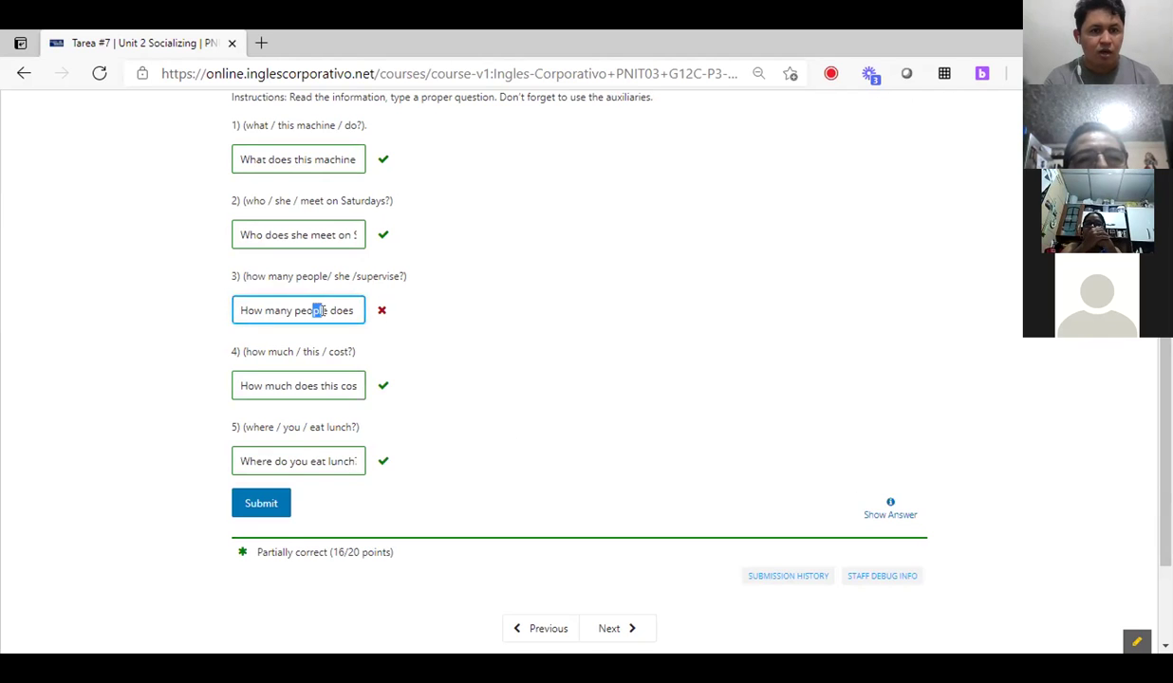
pyautogui.press('End')
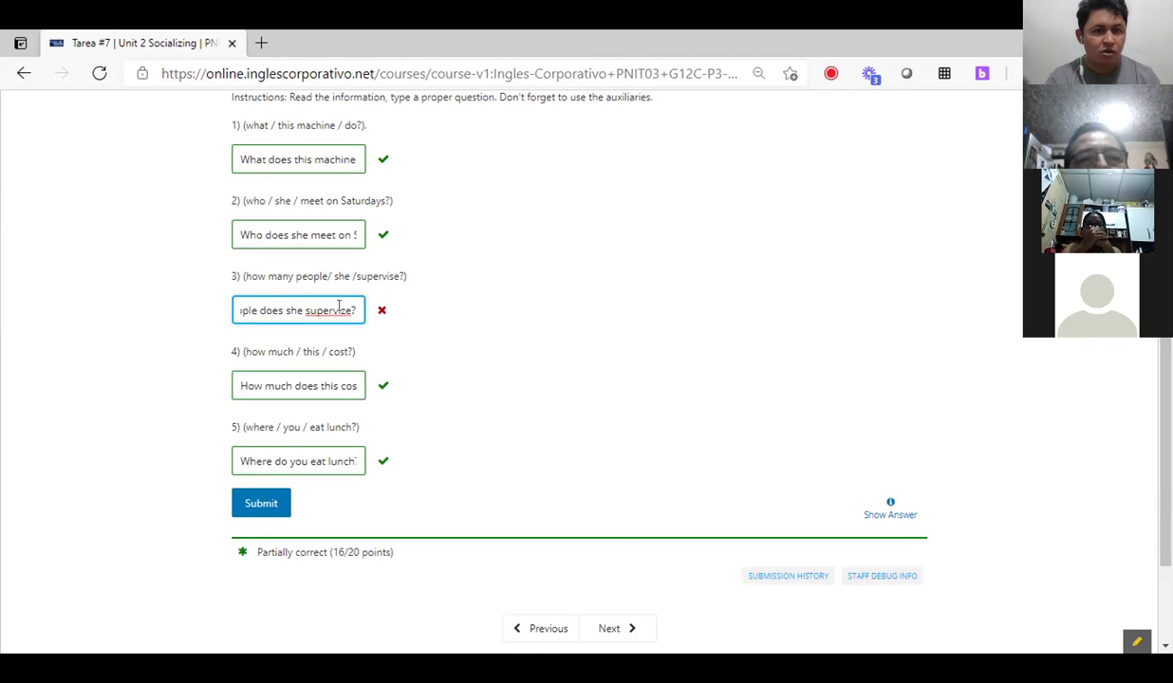
pyautogui.rightClick(339, 305)
pyautogui.click(400, 266)
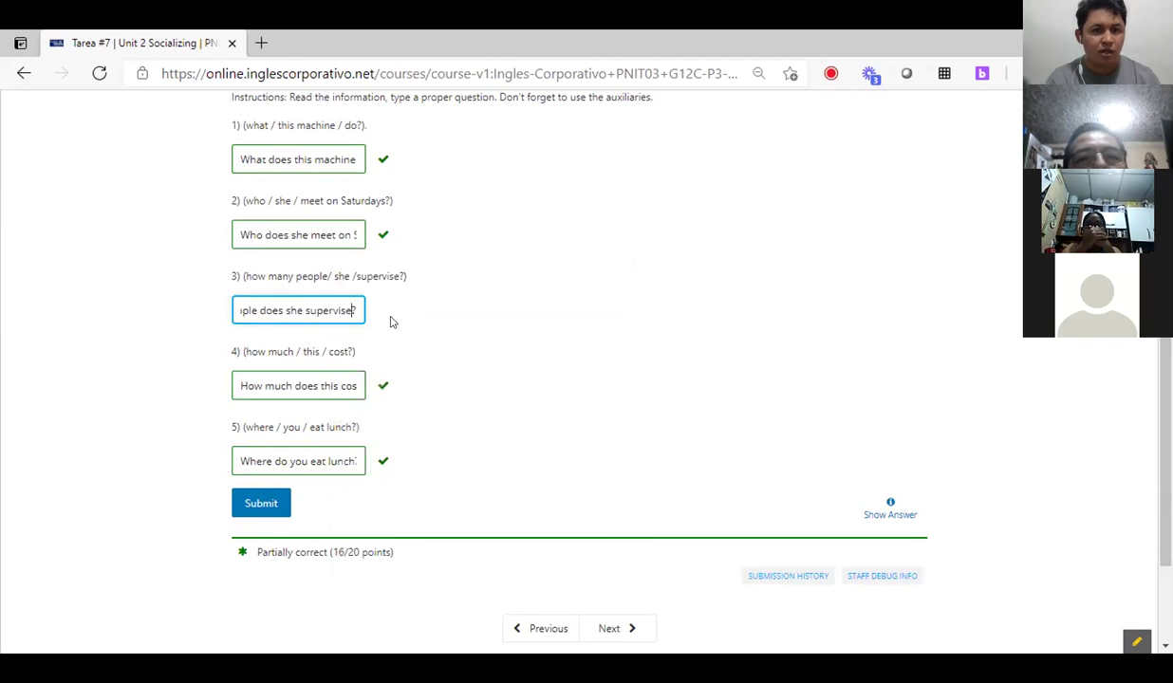
pyautogui.click(246, 503)
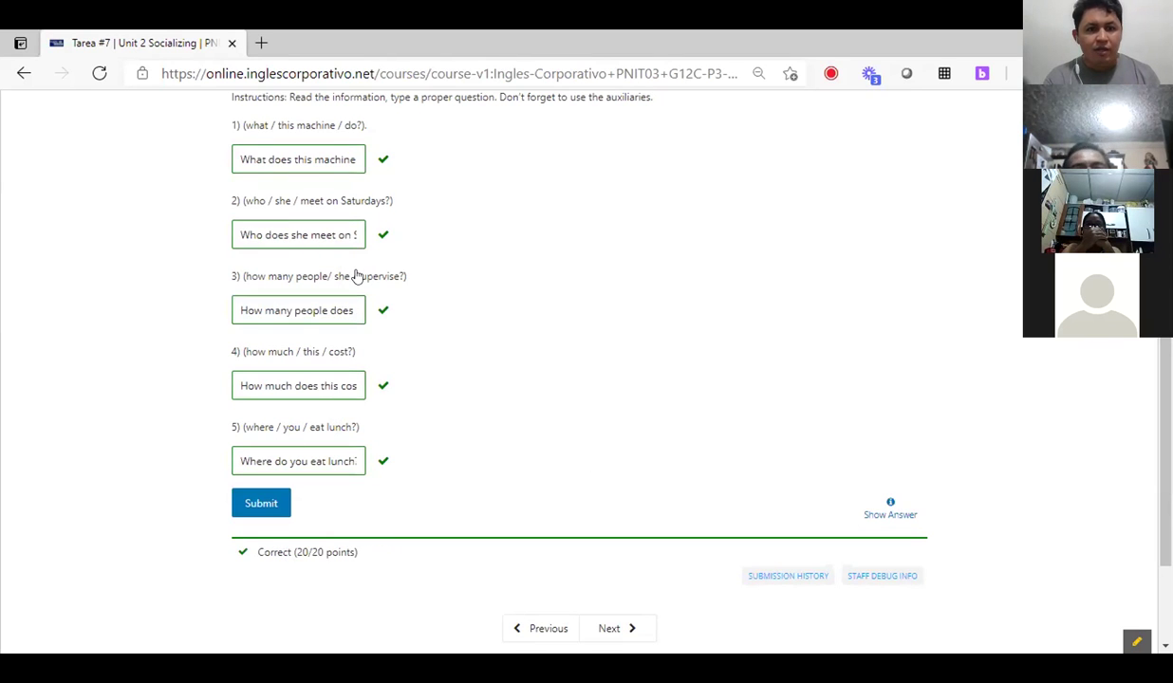
# Review the graded Tarea #7 answers at a larger size, examining the full wording of answer 3.
pyautogui.scroll(2, 509, 363)
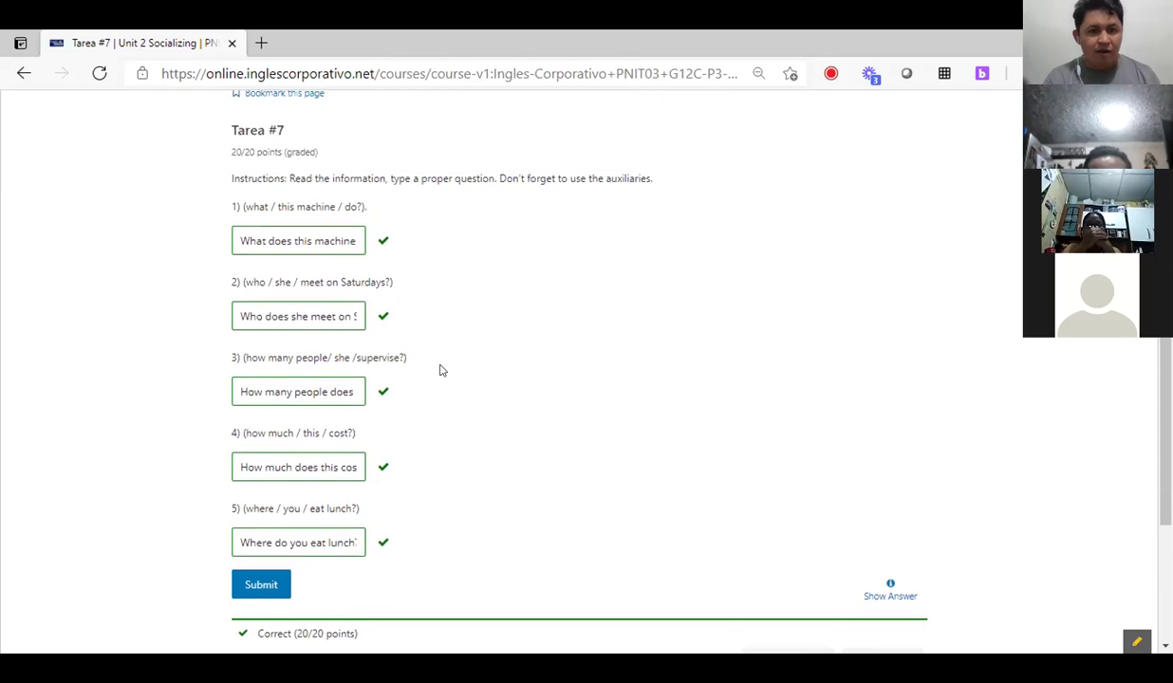
pyautogui.keyDown('ctrl'); pyautogui.scroll(3, 441, 369); pyautogui.keyUp('ctrl')
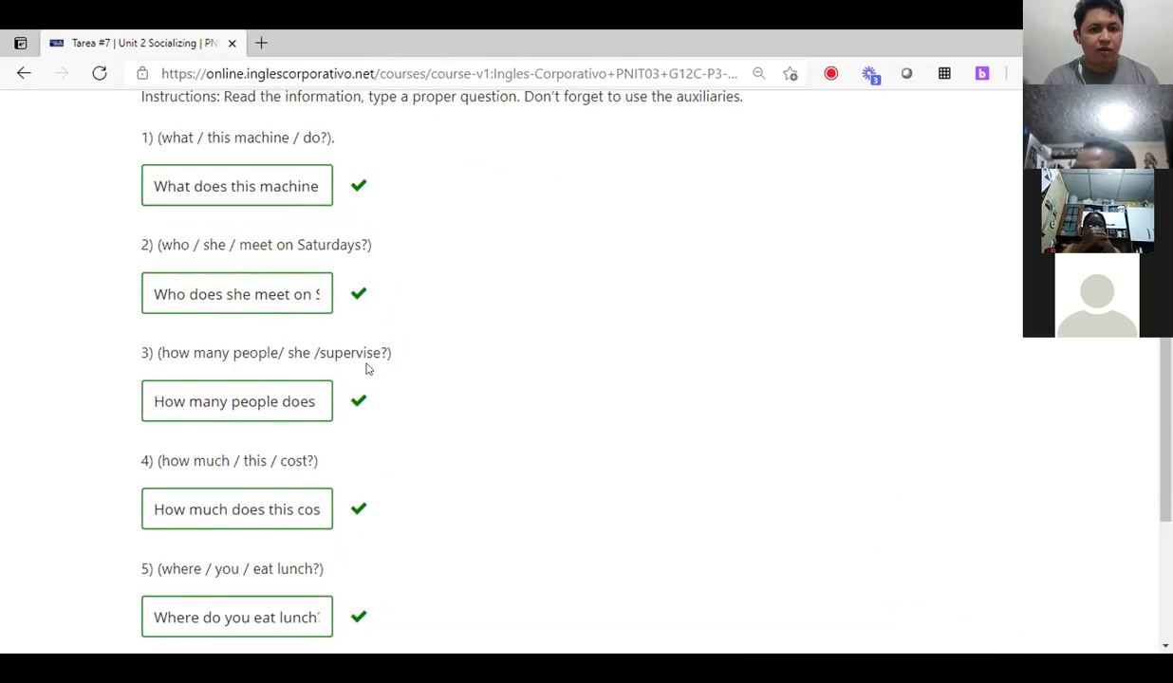
pyautogui.keyDown('ctrl'); pyautogui.scroll(2, 403, 360); pyautogui.keyUp('ctrl')
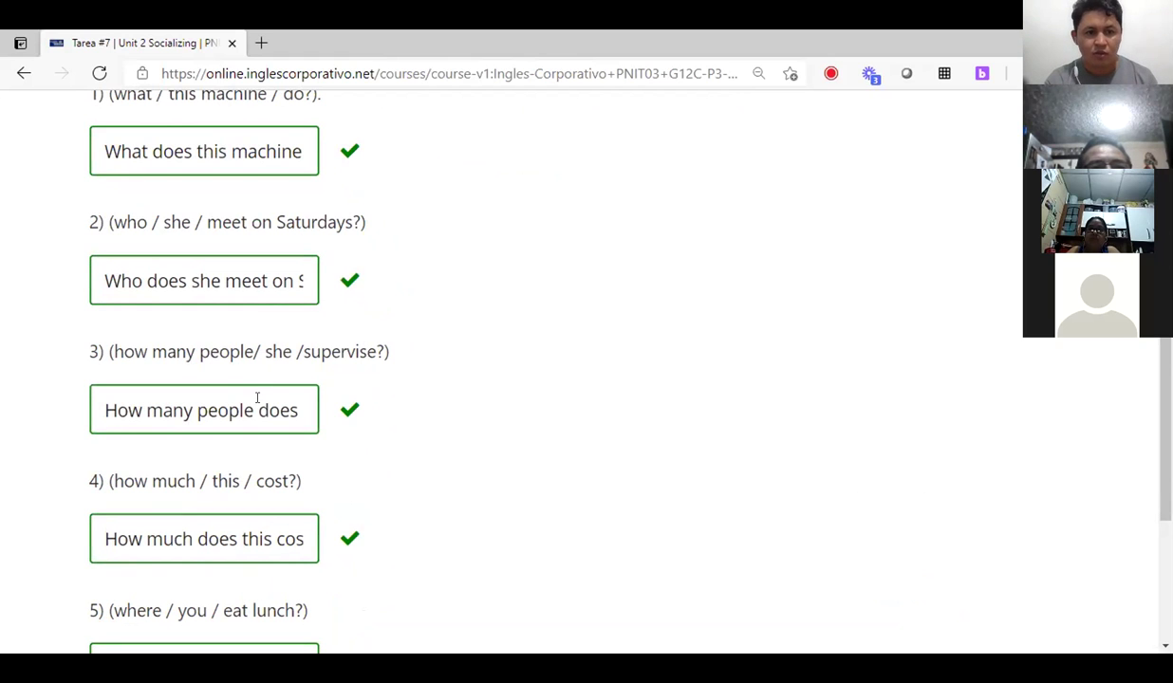
pyautogui.moveTo(256, 399); pyautogui.dragTo(267, 409)
pyautogui.click(286, 411)
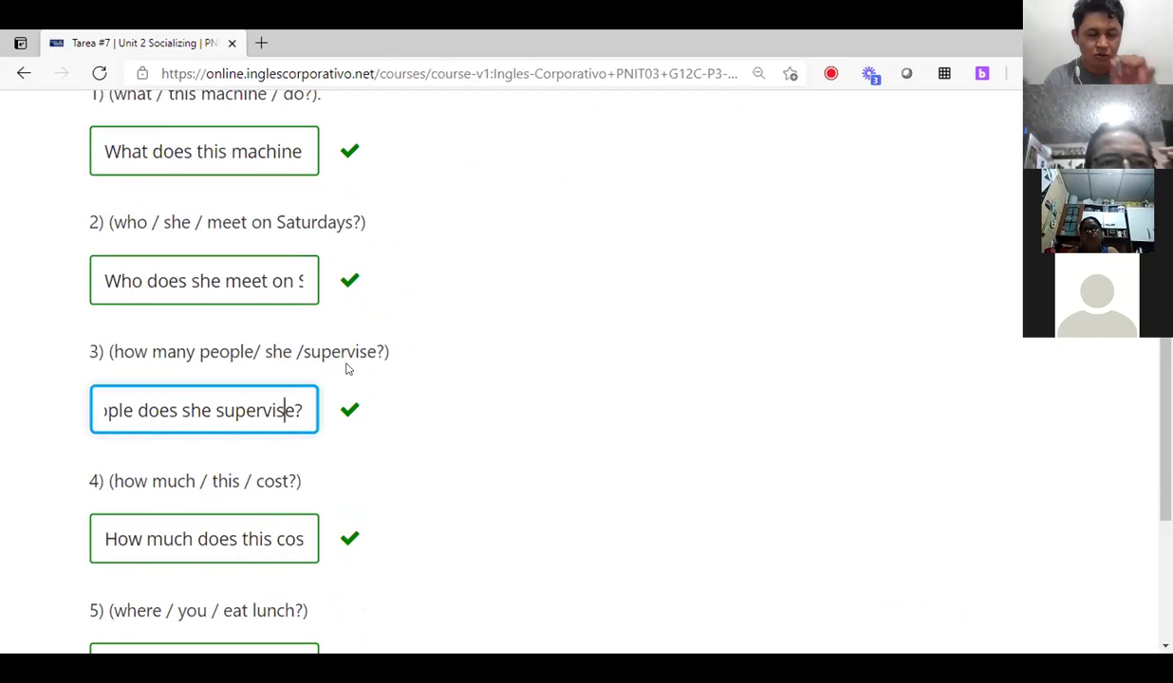
pyautogui.scroll(1, 295, 432)
pyautogui.scroll(3, 296, 432)
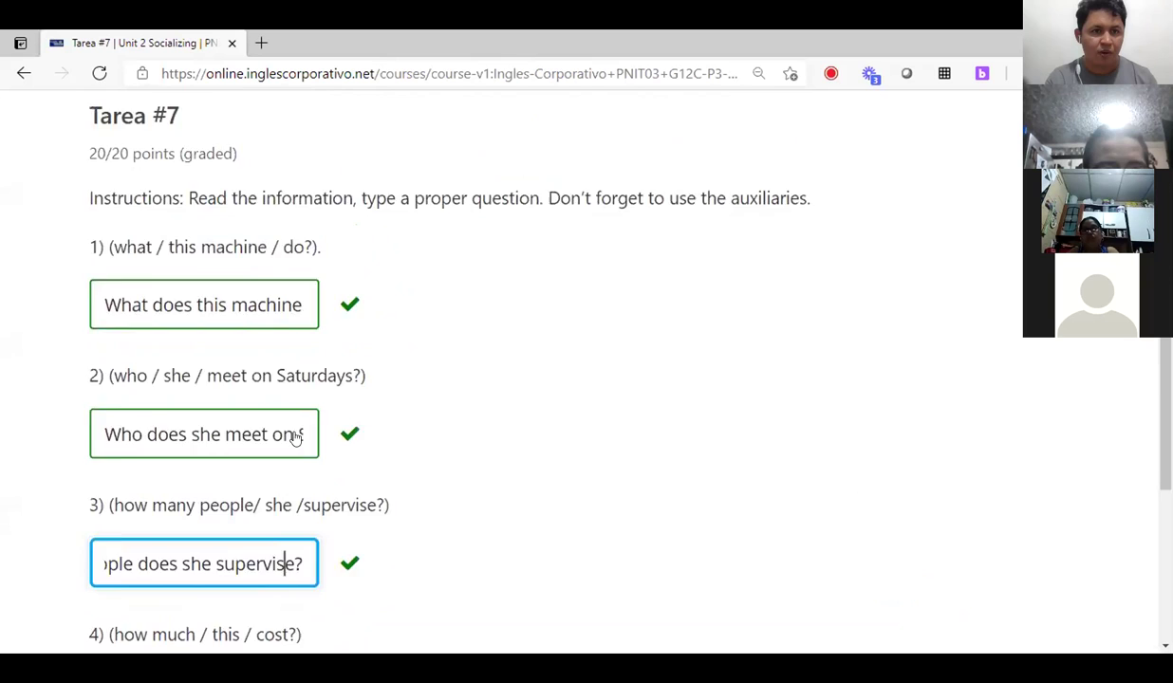
pyautogui.scroll(-1, 295, 431)
pyautogui.scroll(-2, 295, 432)
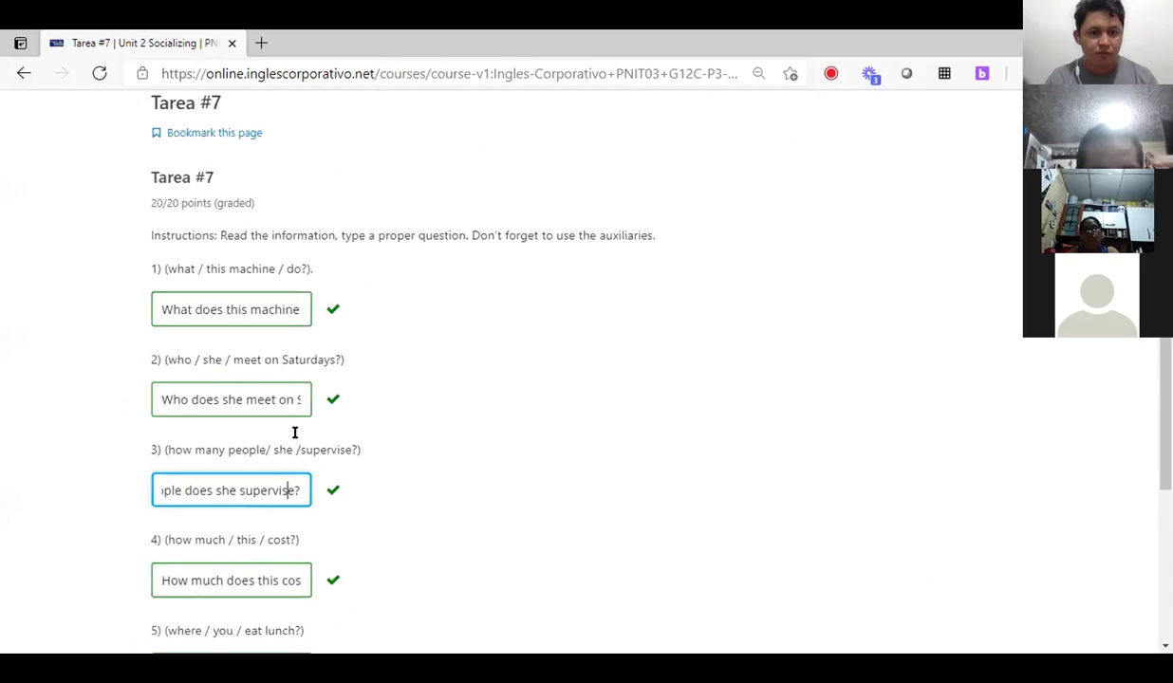
pyautogui.rightClick(295, 436)
pyautogui.click(734, 254)
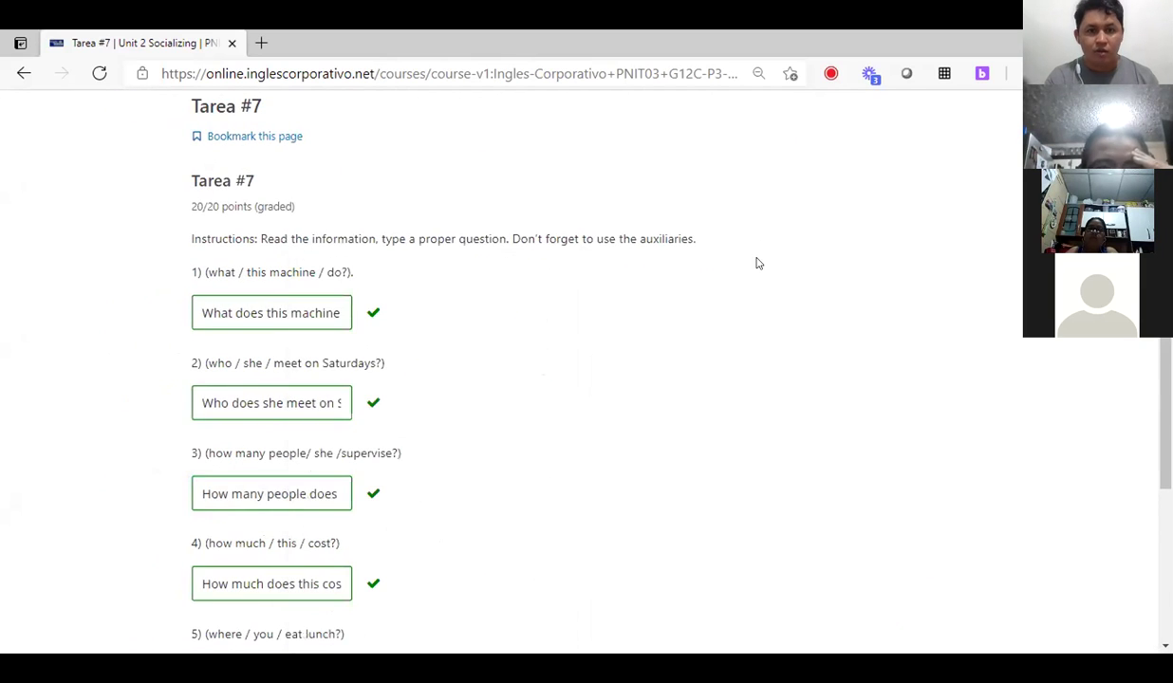
# Stop sharing the screen in the video call.
pyautogui.click(607, 58)
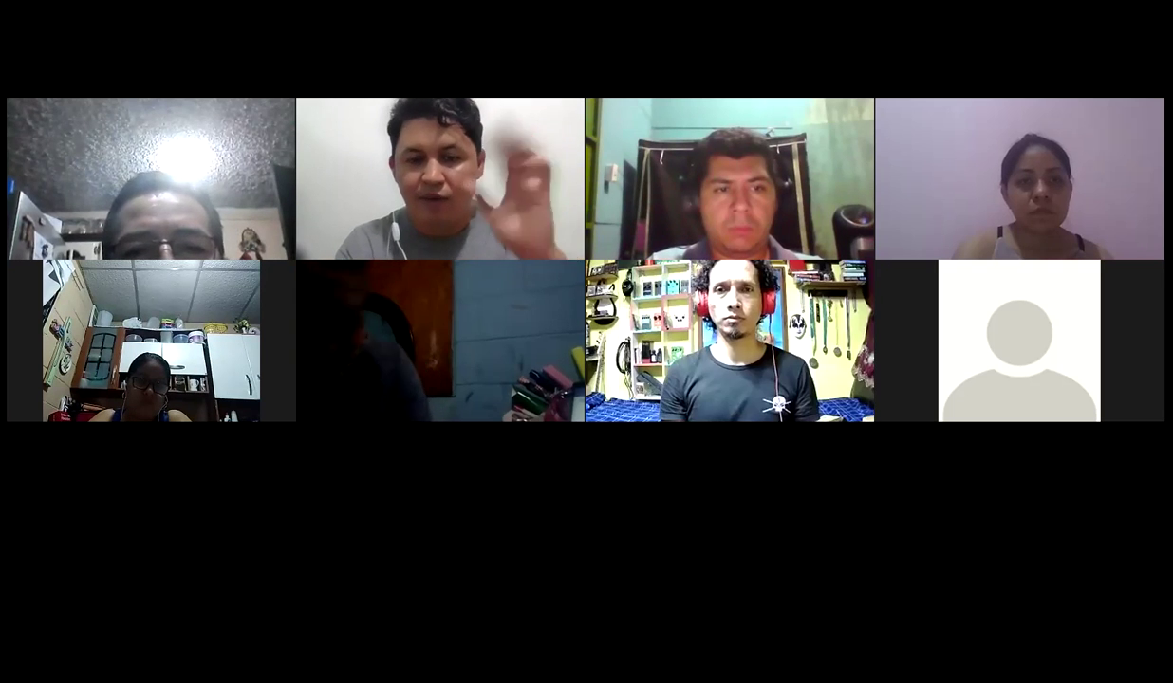